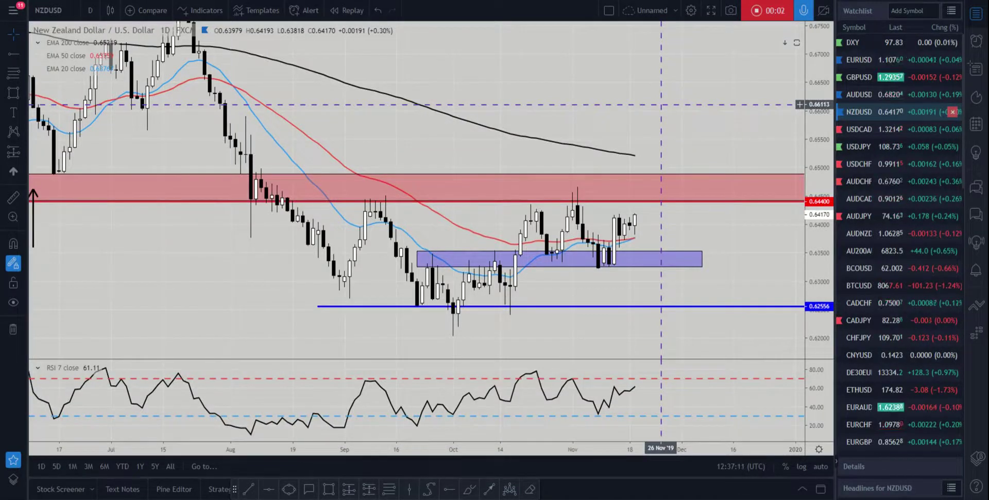
Switch NZDUSD to the monthly timeframe with all candles fitted into view.
scroll(635, 99, down, 1)
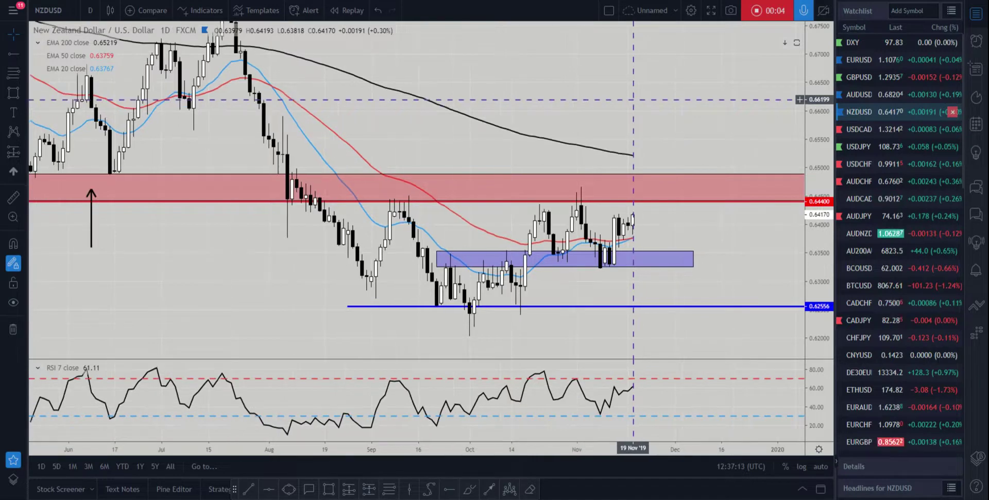
scroll(634, 99, up, 2)
scroll(632, 216, down, 1)
drag(666, 108, 696, 127)
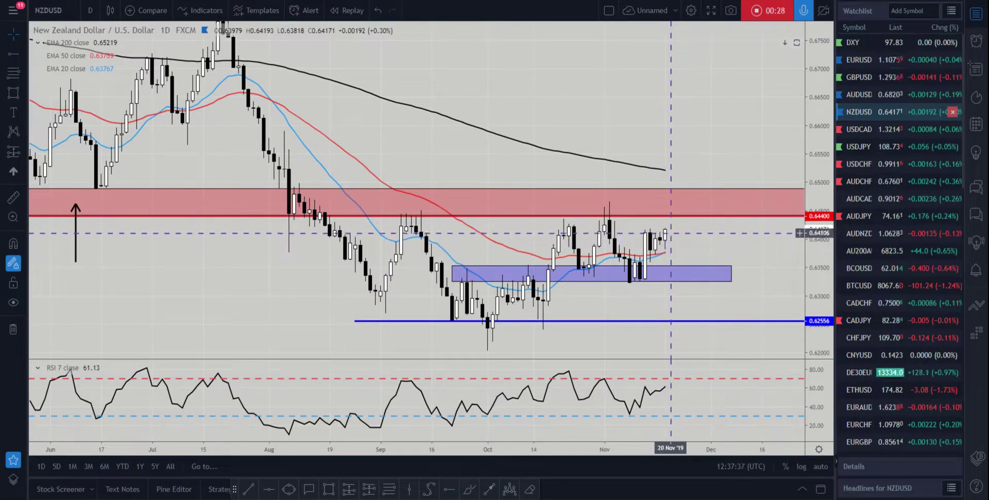
scroll(684, 246, up, 1)
scroll(684, 245, up, 1)
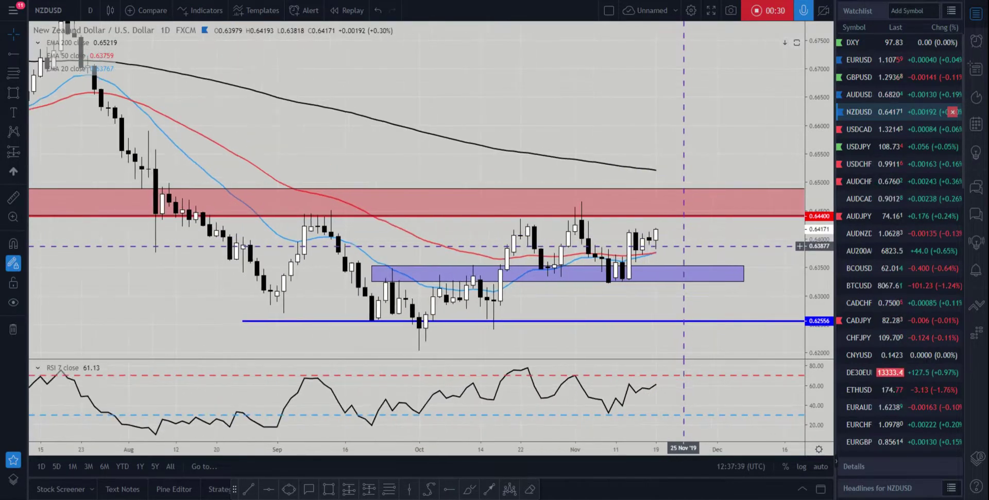
drag(773, 253, 775, 241)
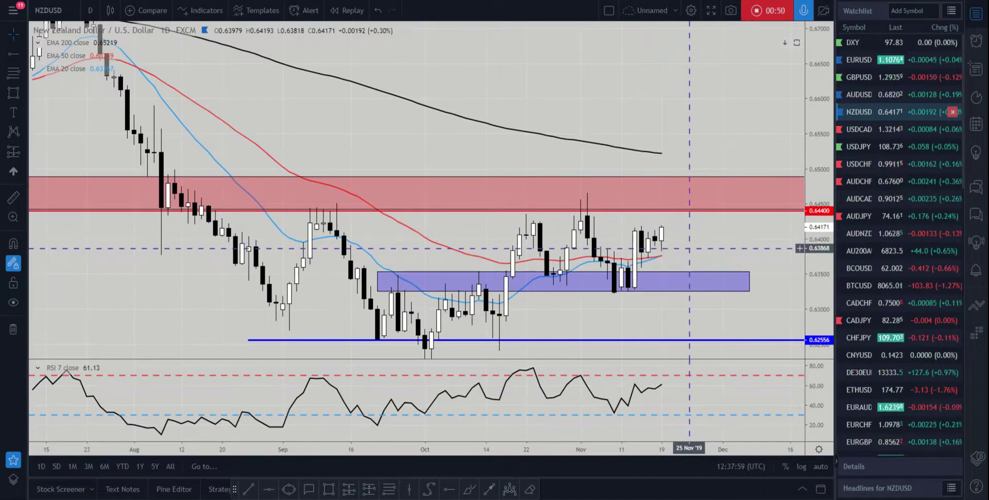
text(1M)
key(Return)
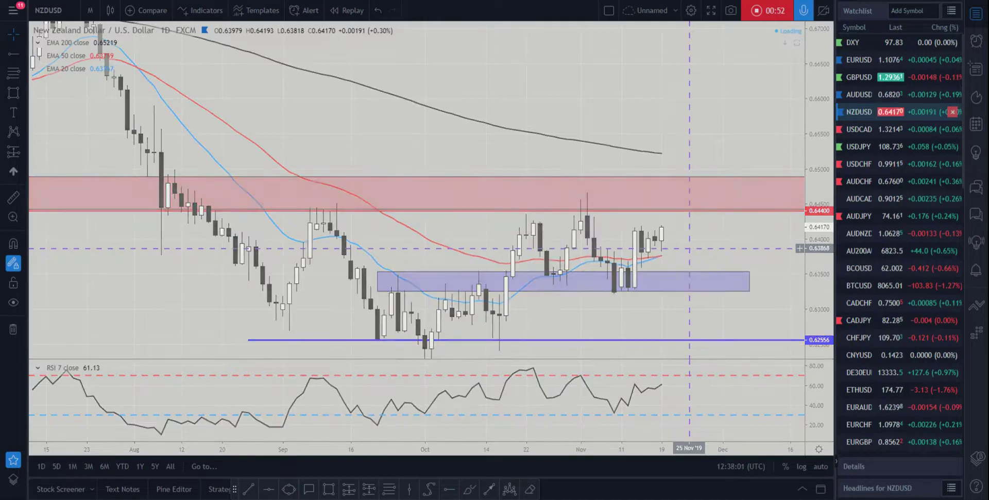
double_click(810, 265)
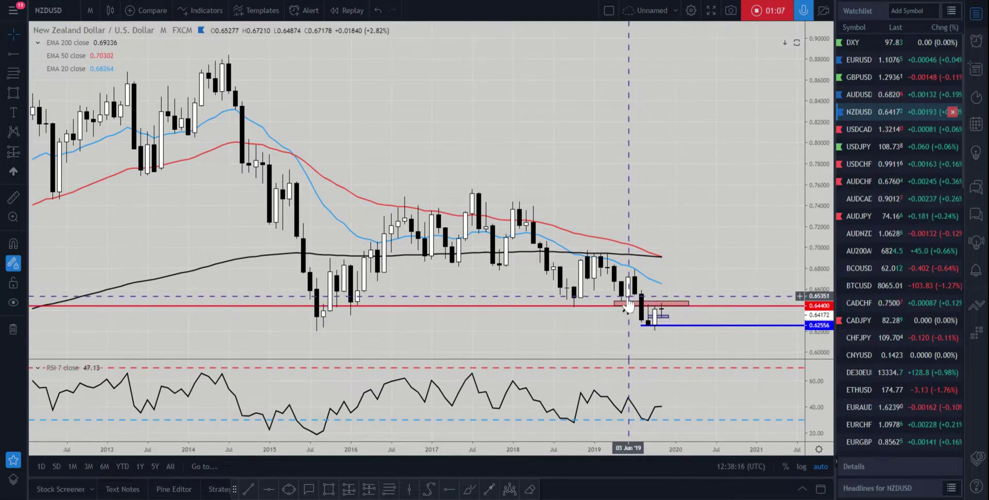
Raise the pink zone's top, move the red resistance line to 0.64763, and return to daily.
click(664, 300)
drag(689, 299, 683, 303)
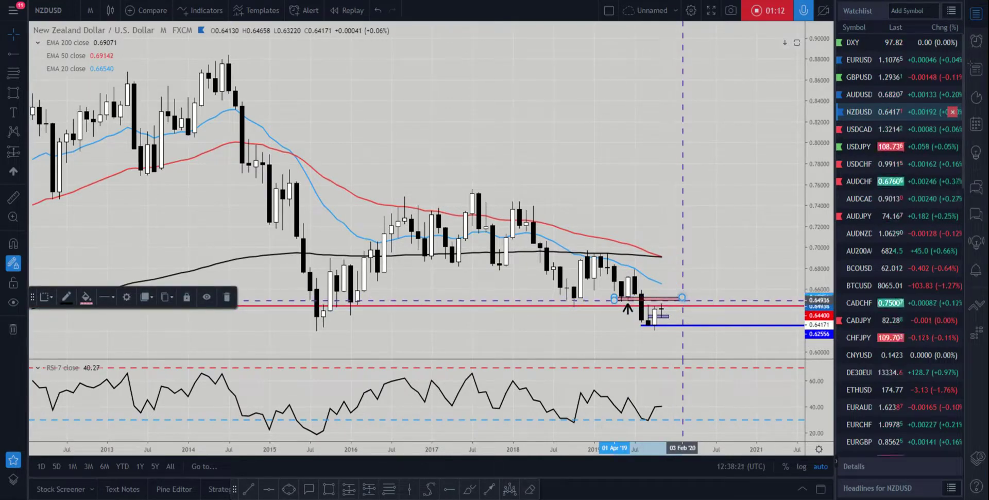
click(703, 309)
drag(697, 310, 696, 303)
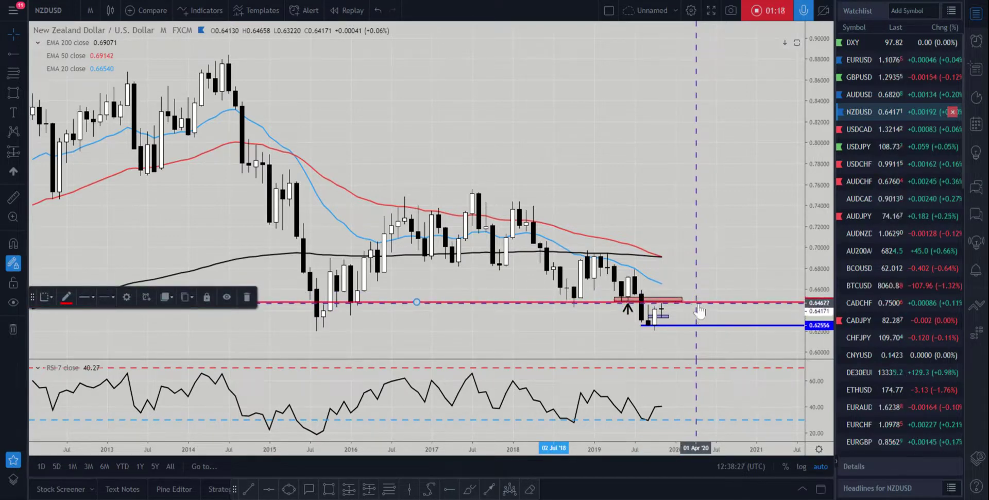
click(702, 288)
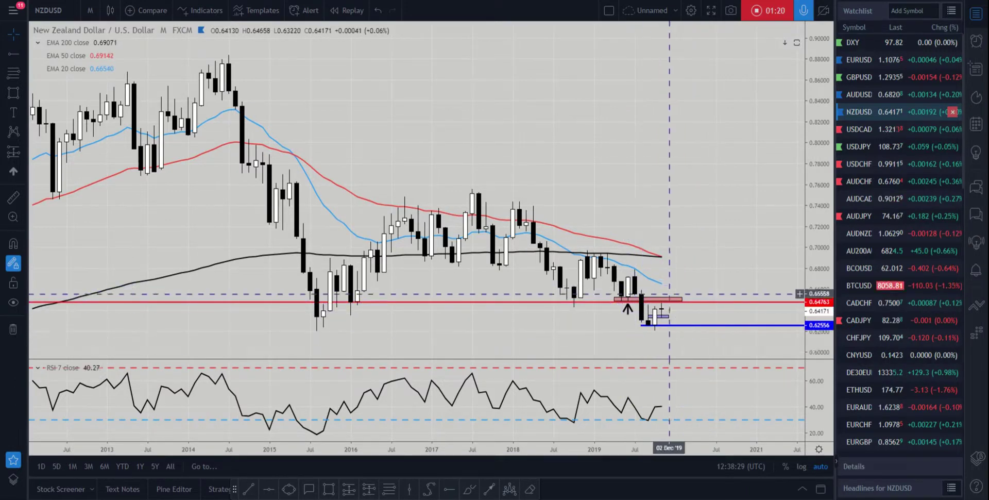
click(654, 299)
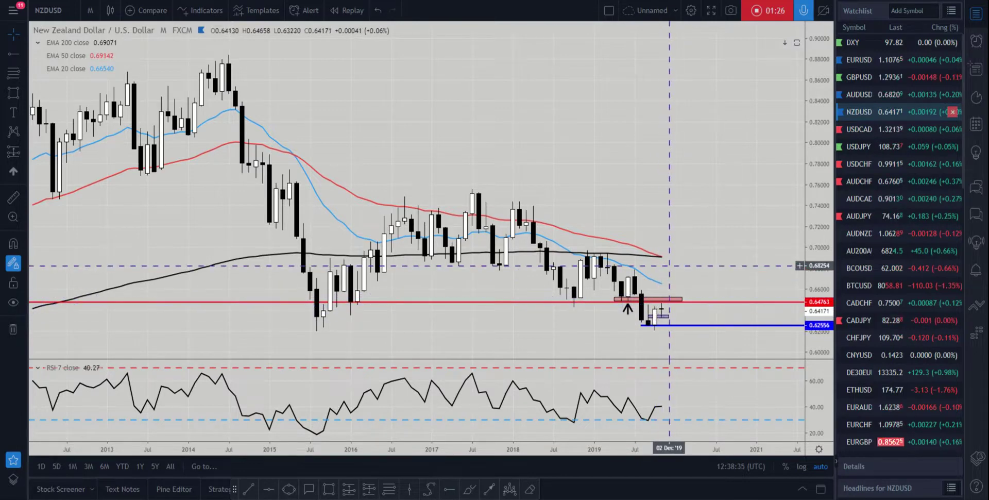
text(1d)
key(Return)
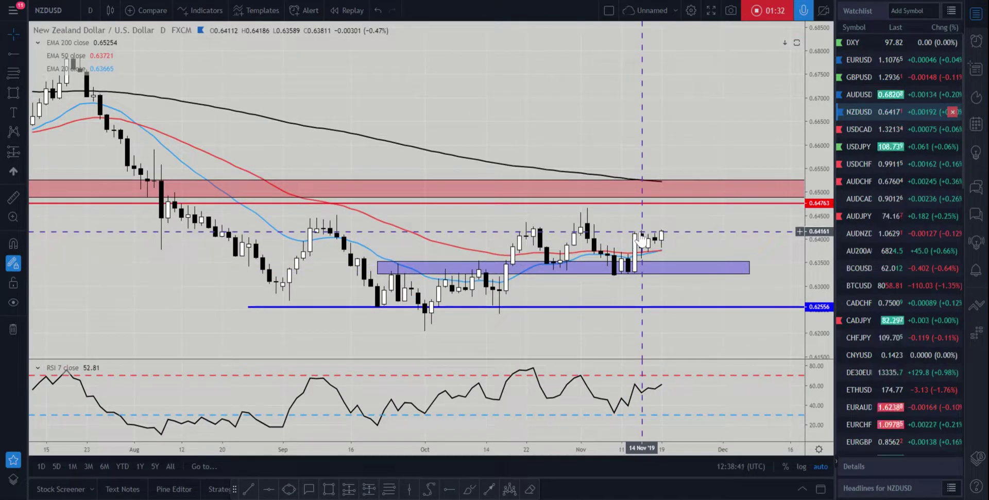
Switch NZDUSD to the 4h interval and pan to the most recent candles.
text(4h)
key(Return)
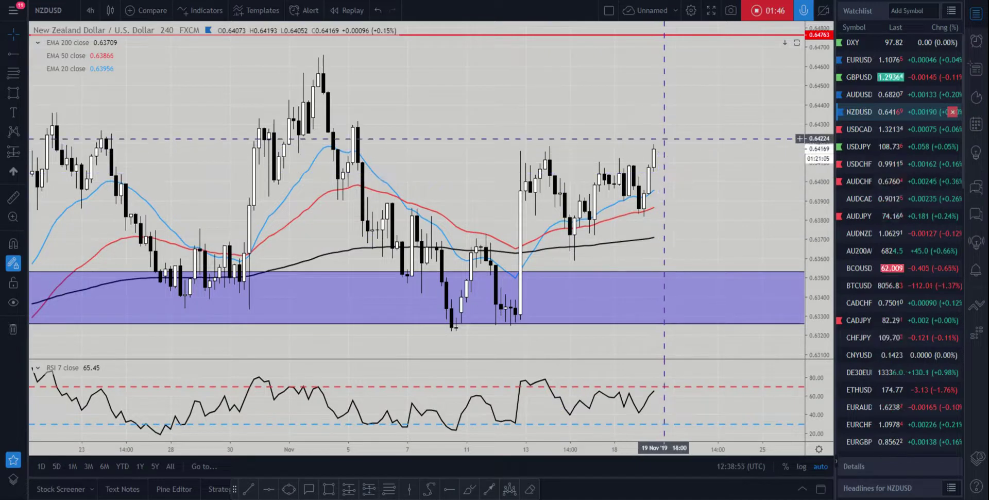
scroll(658, 138, up, 2)
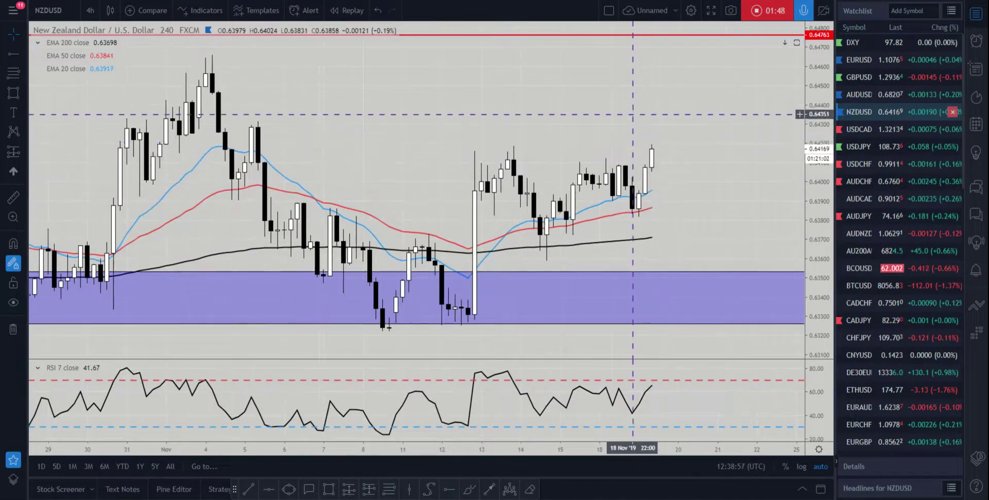
drag(632, 136, 609, 135)
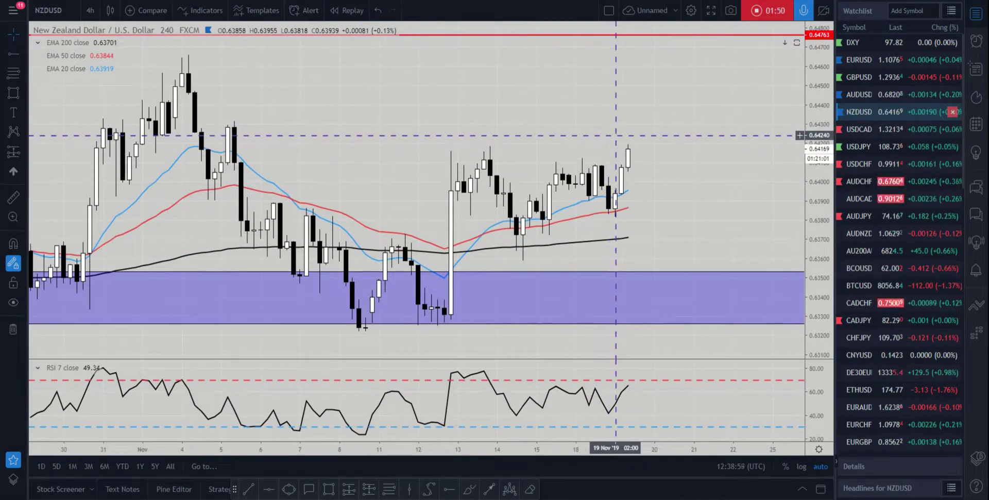
On the 1D chart, draw a pink rectangle zone at about 0.6390–0.6412 over the latest candles.
text(1D)
key(Return)
scroll(587, 292, up, 3)
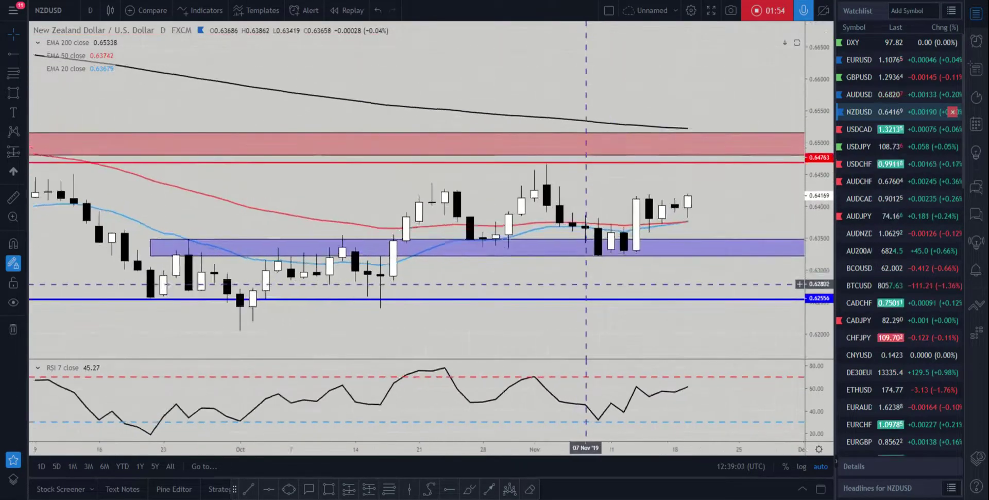
drag(818, 268, 818, 206)
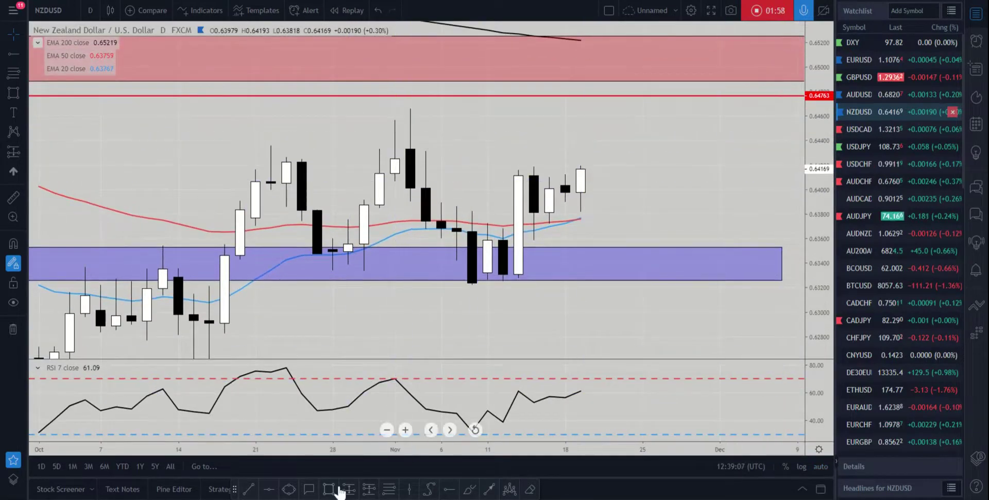
click(336, 487)
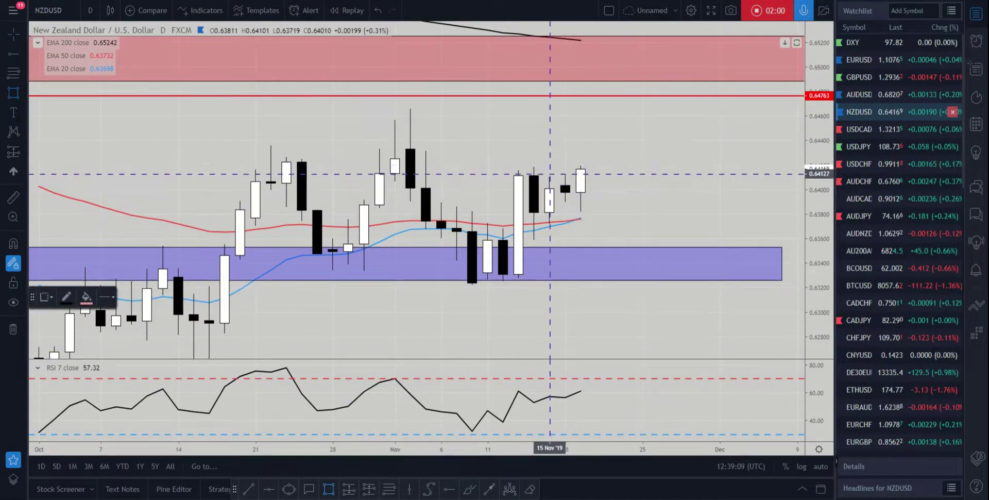
drag(549, 175, 674, 201)
click(644, 214)
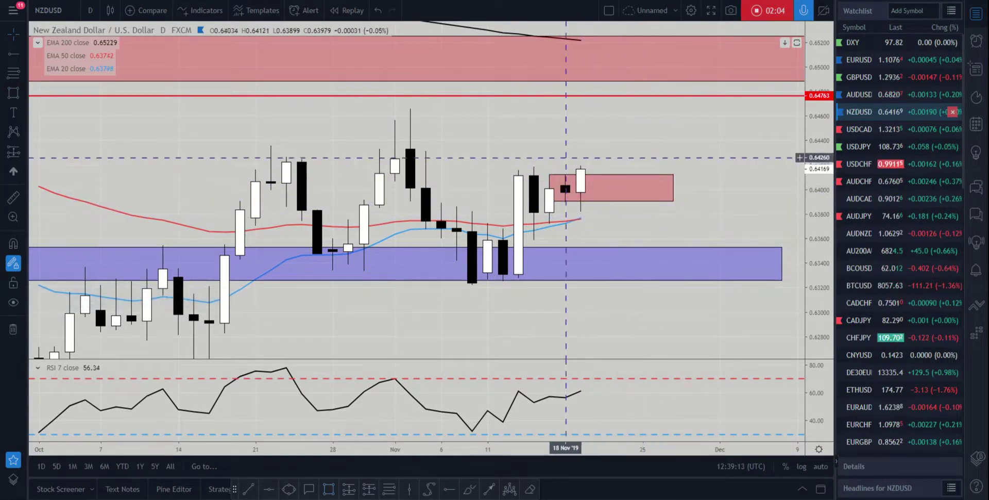
Switch to the 15-minute timeframe with the most recent candles in view.
text(15)
key(Return)
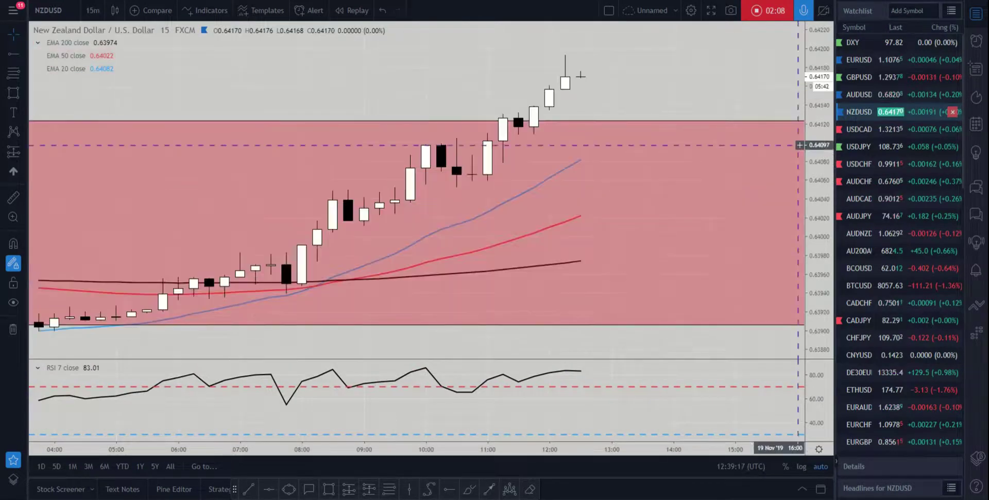
scroll(751, 133, down, 5)
scroll(771, 155, down, 5)
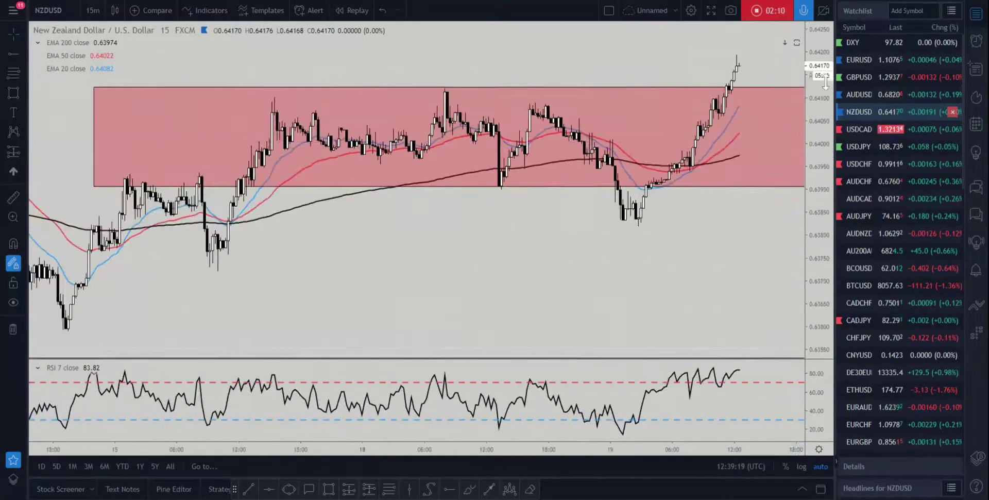
drag(706, 221, 586, 258)
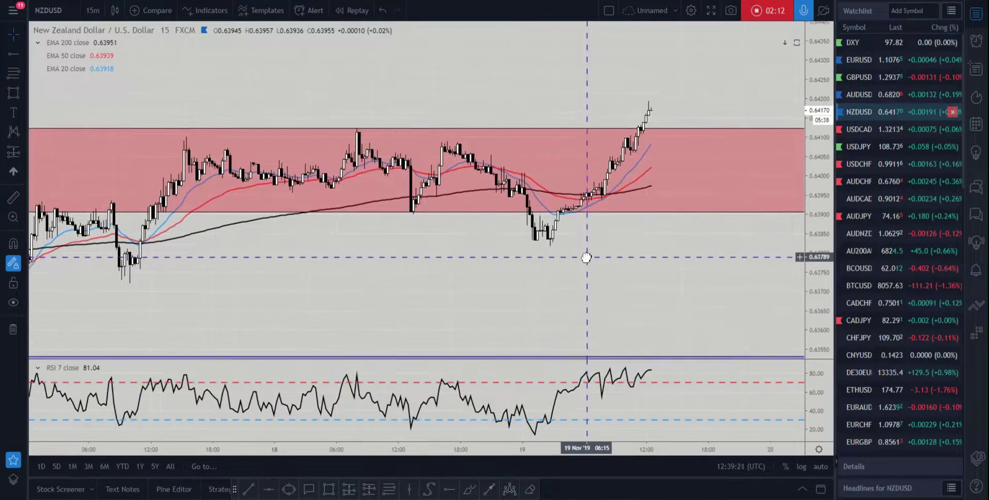
Brush a purple circle on the earlier peak and a rise-pullback-rally price projection.
click(469, 487)
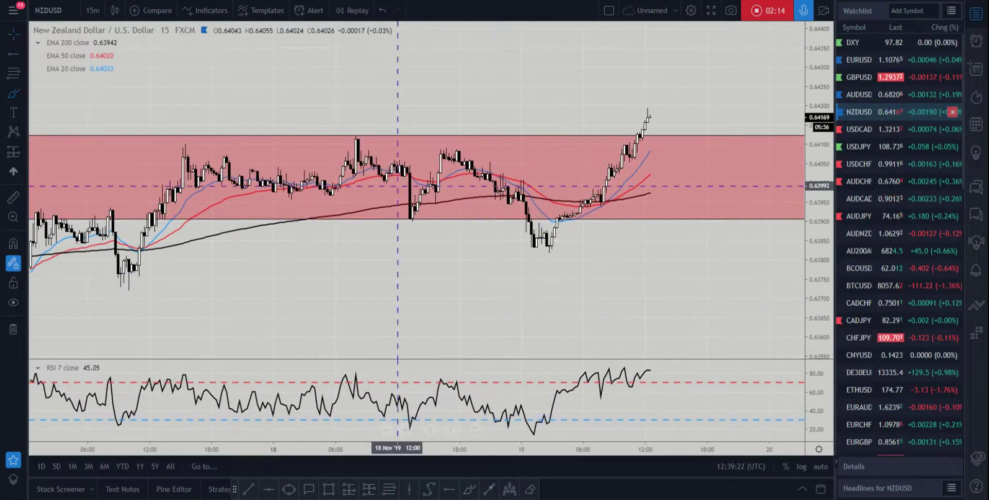
mouse_move(356, 130)
mouse_down()
mouse_move(354, 151)
mouse_move(355, 129)
mouse_up()
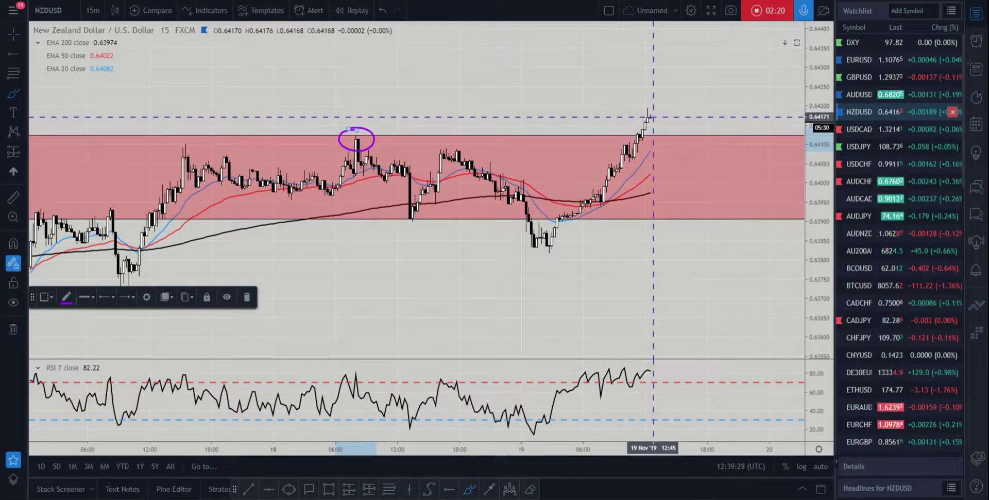
mouse_move(653, 117)
mouse_down()
mouse_move(661, 93)
mouse_move(671, 137)
mouse_move(699, 149)
mouse_up()
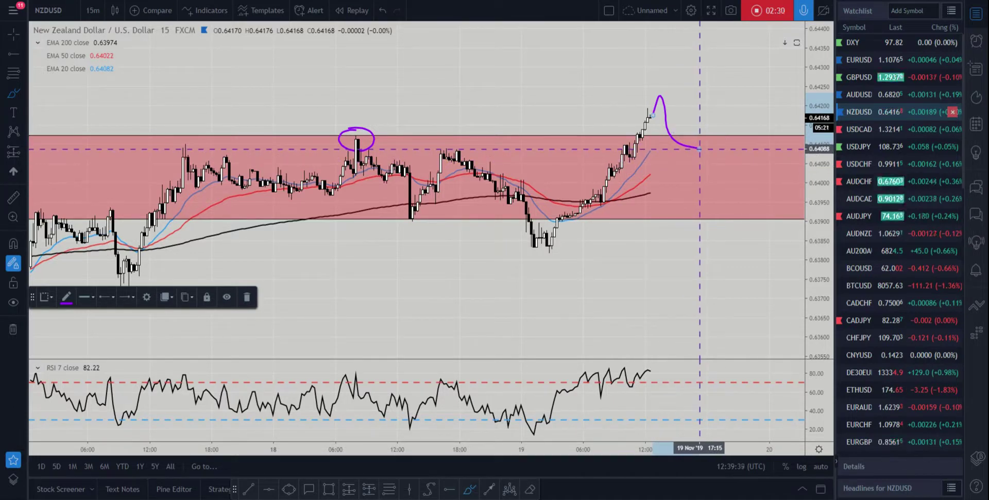
mouse_move(700, 149)
mouse_down()
mouse_move(730, 70)
mouse_move(720, 62)
mouse_move(741, 66)
mouse_up()
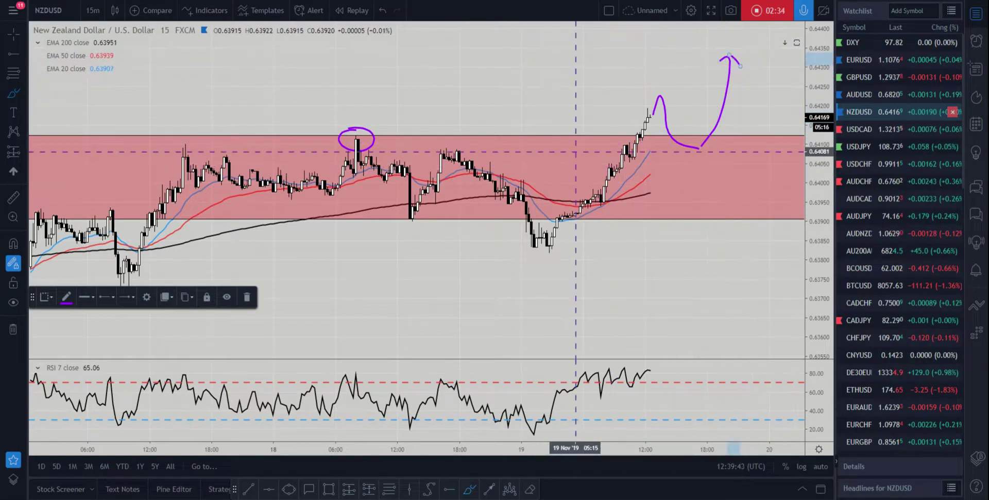
click(757, 96)
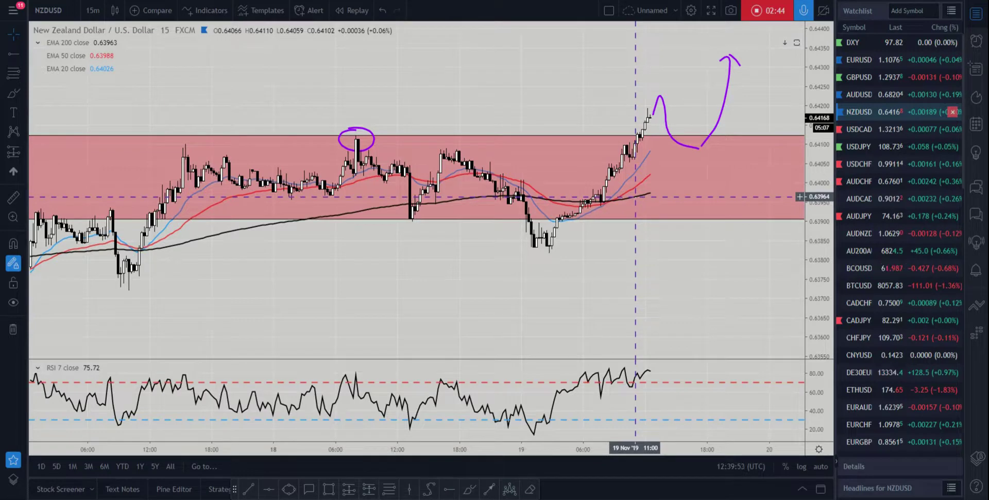
Brush a purple RSI dip toward 30 then rise, and add a red horizontal line at 0.64048.
click(470, 490)
mouse_move(655, 376)
mouse_down()
mouse_move(684, 428)
mouse_move(701, 397)
mouse_up()
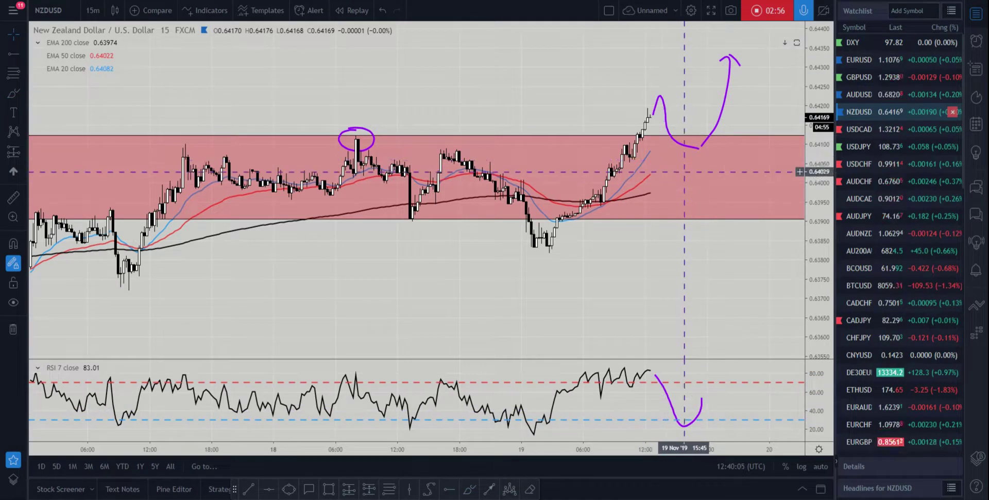
click(356, 138)
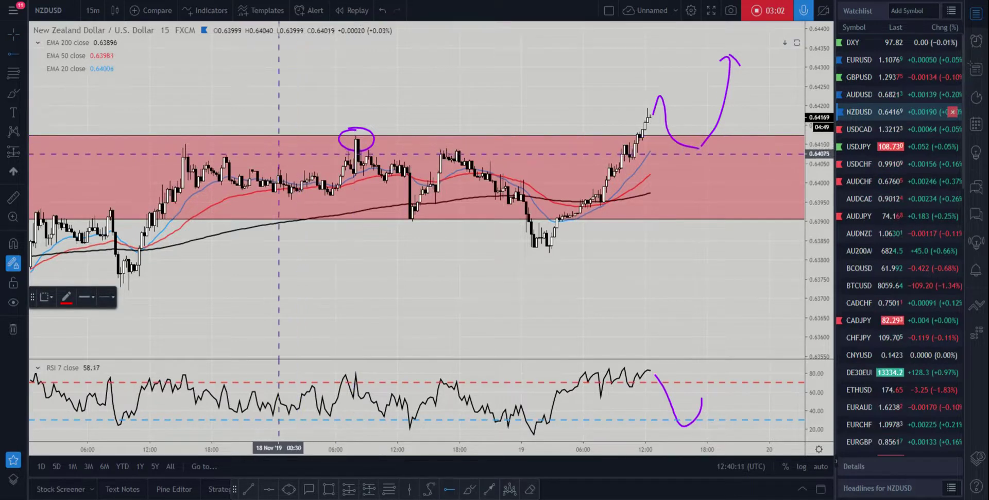
click(170, 155)
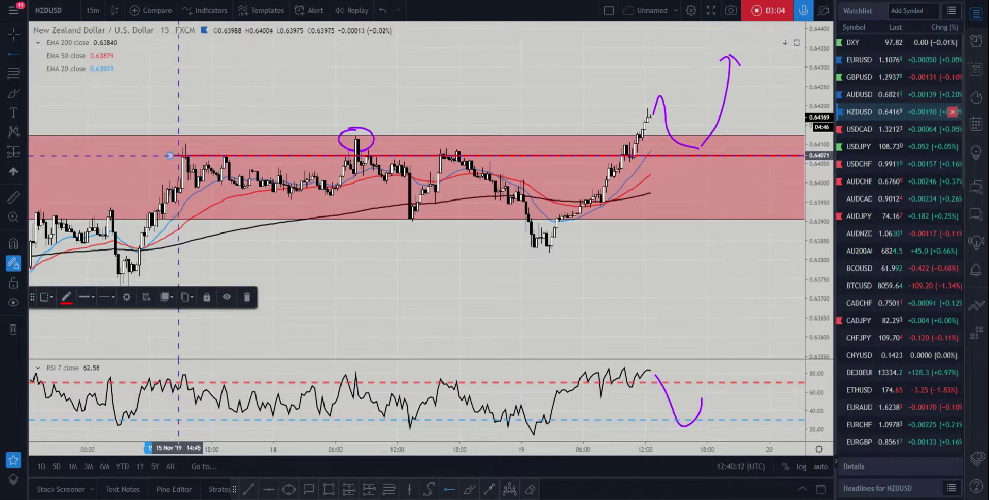
click(570, 309)
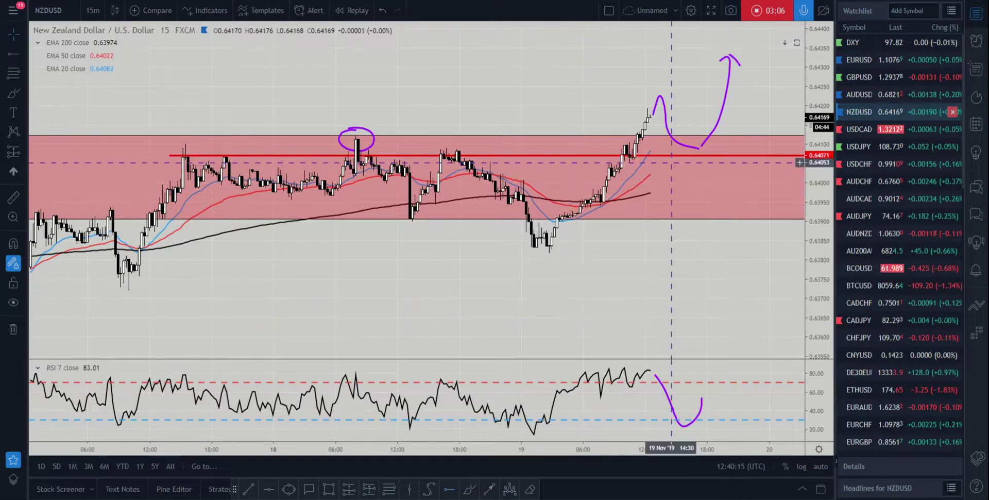
drag(672, 156, 670, 164)
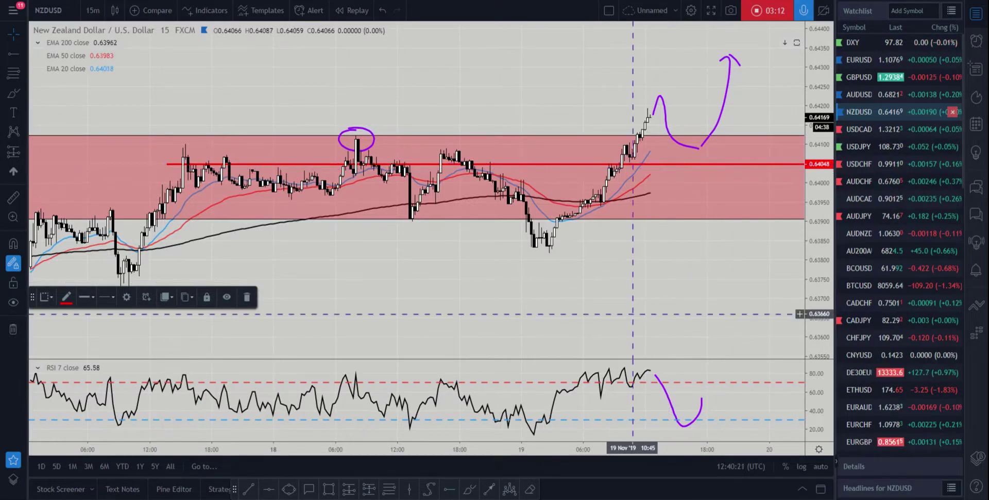
click(668, 304)
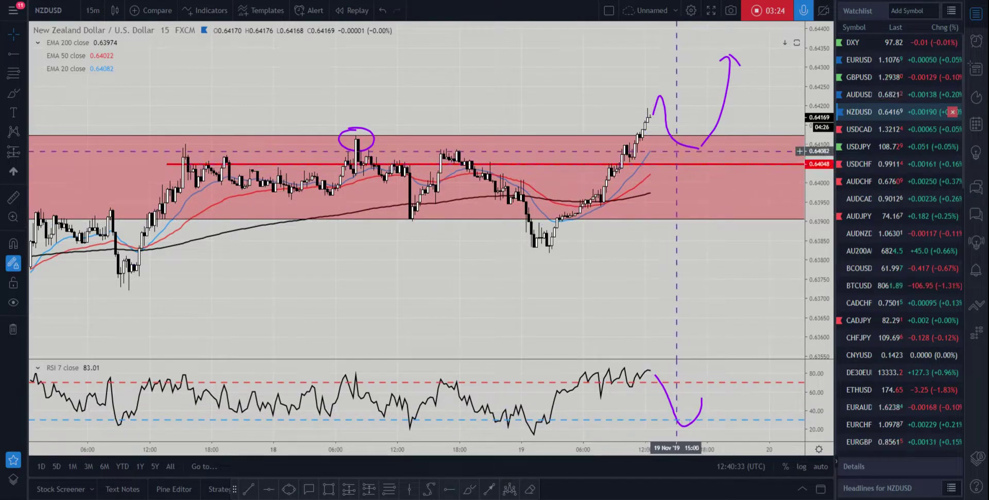
Zoom out over earlier days, widen the chart beside the watchlist, and recentre on the zone.
drag(750, 101, 768, 230)
scroll(769, 230, down, 3)
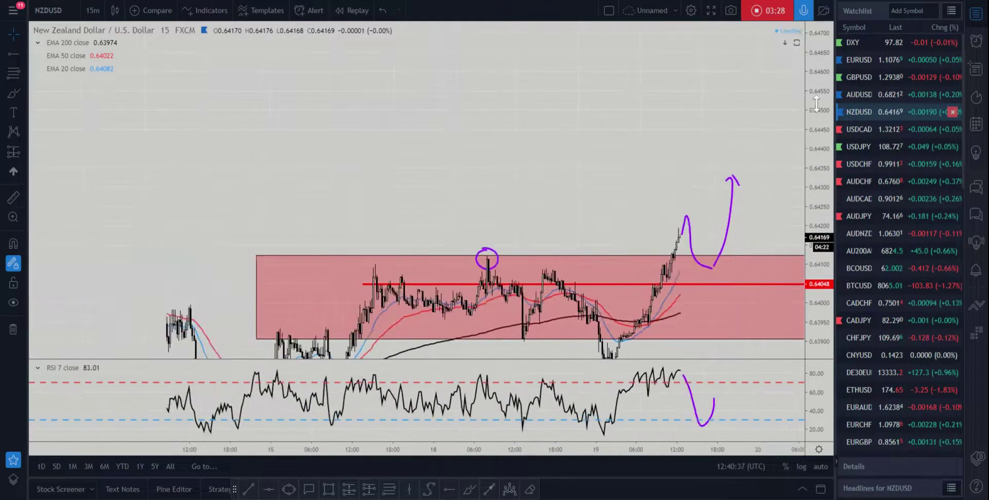
drag(813, 164, 814, 216)
scroll(735, 186, down, 3)
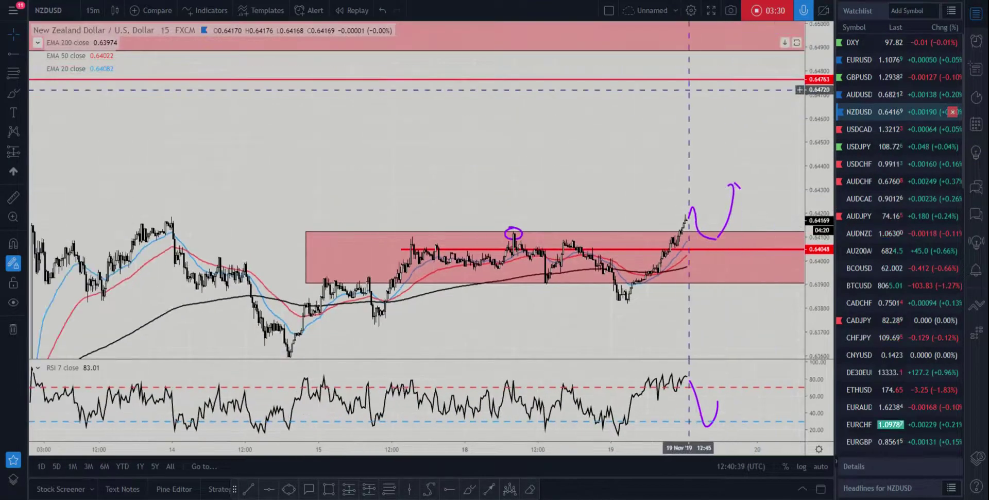
scroll(696, 97, down, 5)
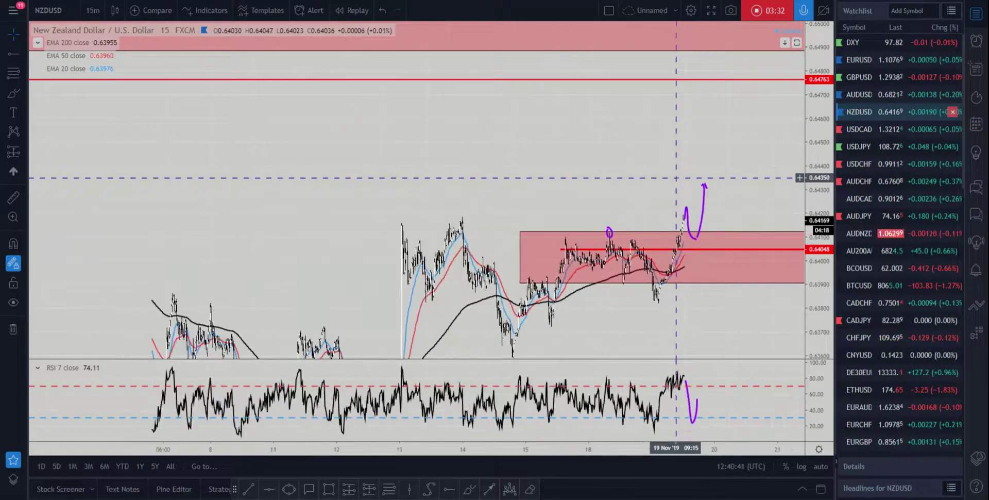
scroll(666, 164, down, 1)
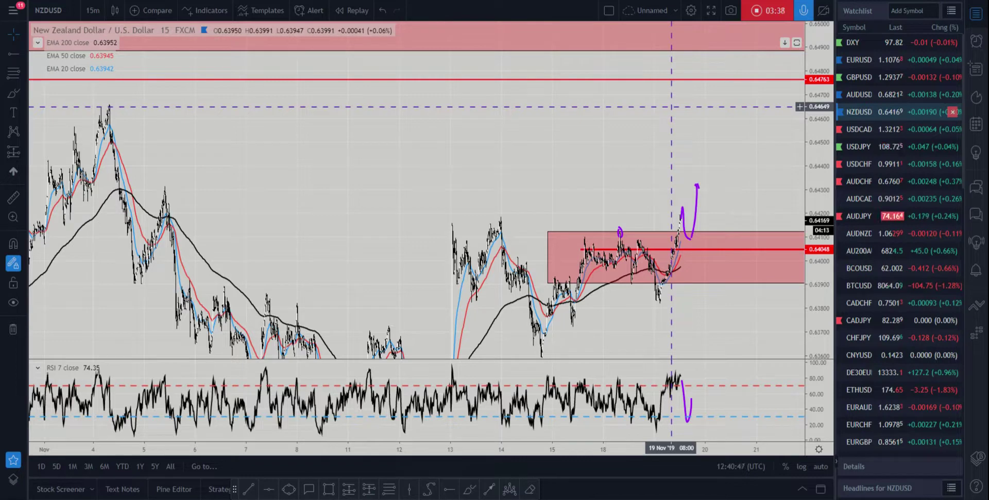
scroll(727, 199, up, 4)
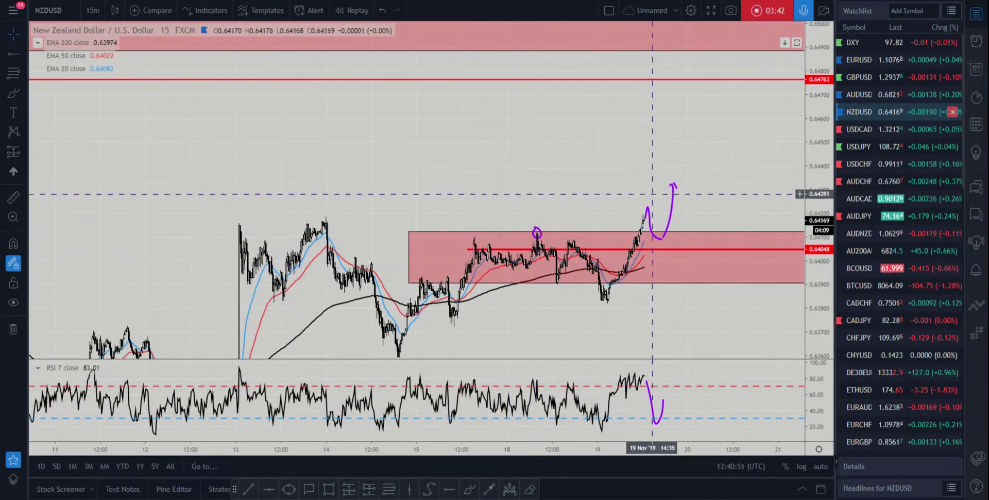
scroll(695, 144, up, 4)
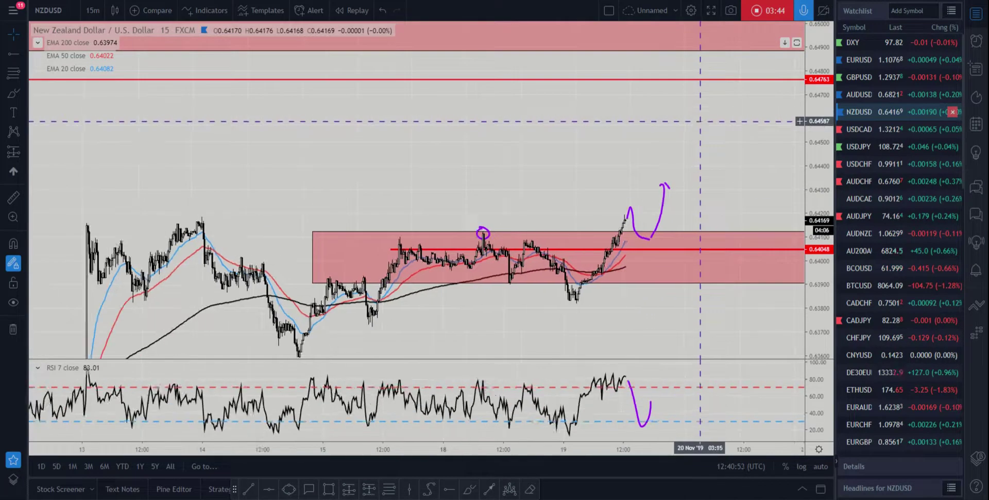
drag(676, 183, 691, 126)
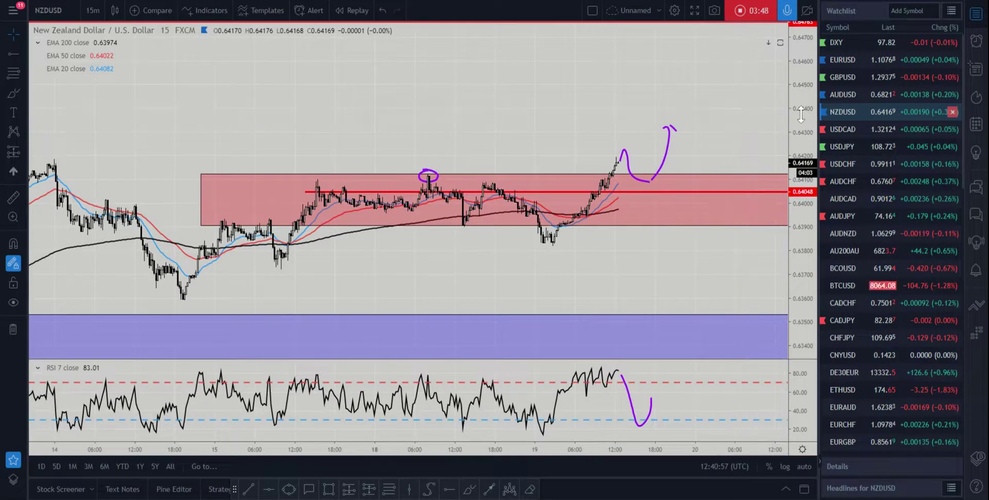
mouse_move(819, 111)
mouse_down()
mouse_move(841, 112)
mouse_move(814, 105)
mouse_move(813, 113)
mouse_move(813, 103)
mouse_up()
drag(775, 127, 779, 133)
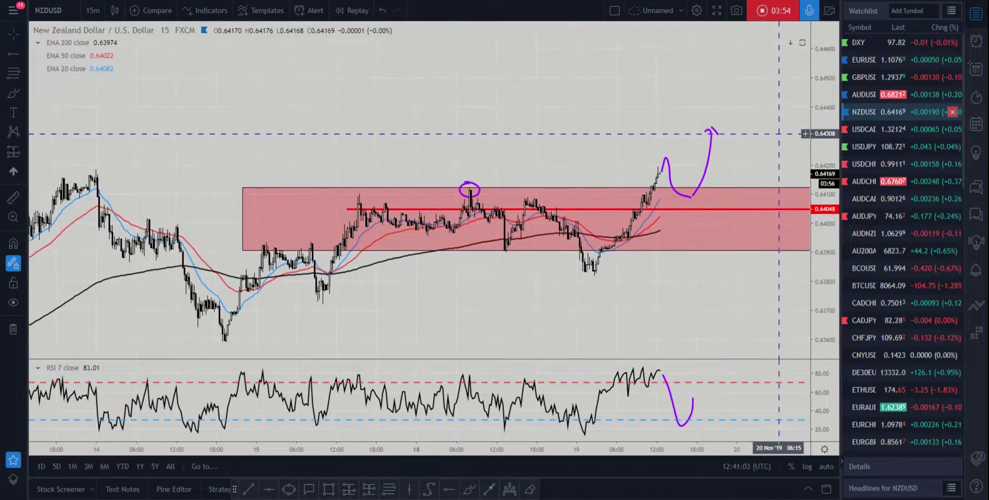